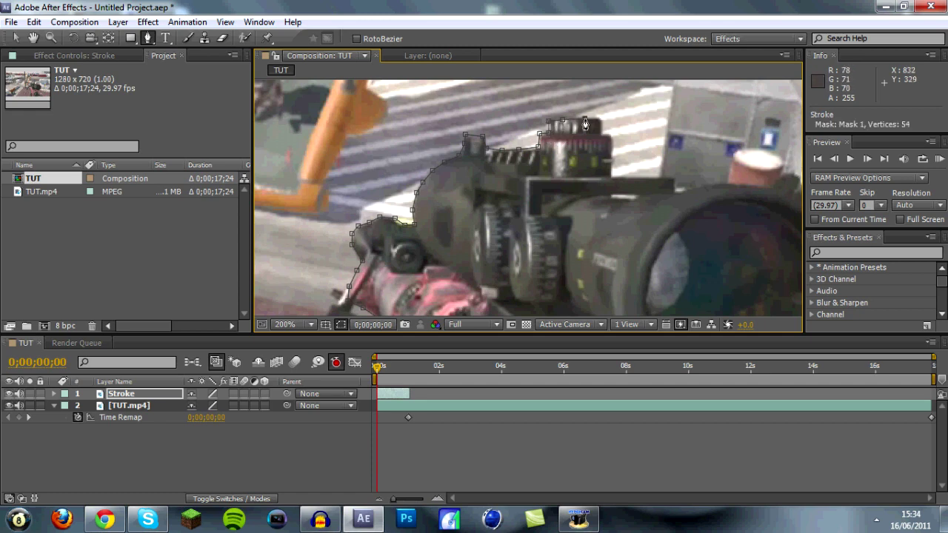
- Add mask points from the scope's top-right corner down the right edge and along the scope top
click(599, 118)
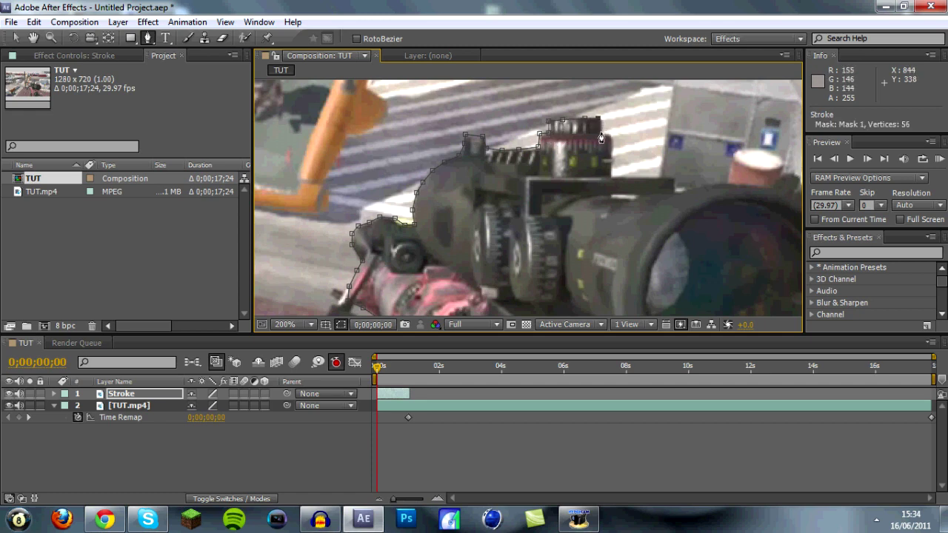
click(614, 152)
click(614, 163)
click(612, 182)
click(663, 177)
click(672, 177)
click(676, 186)
click(680, 191)
click(692, 189)
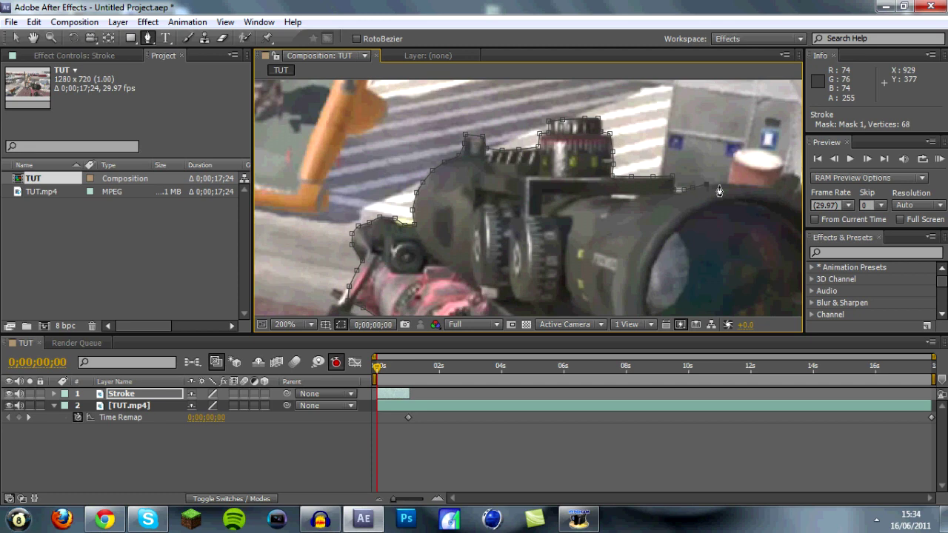
click(718, 189)
- Pan to the scope's front and trace its top edge and lens rim, redoing one misplaced point
click(34, 38)
drag(755, 246, 461, 197)
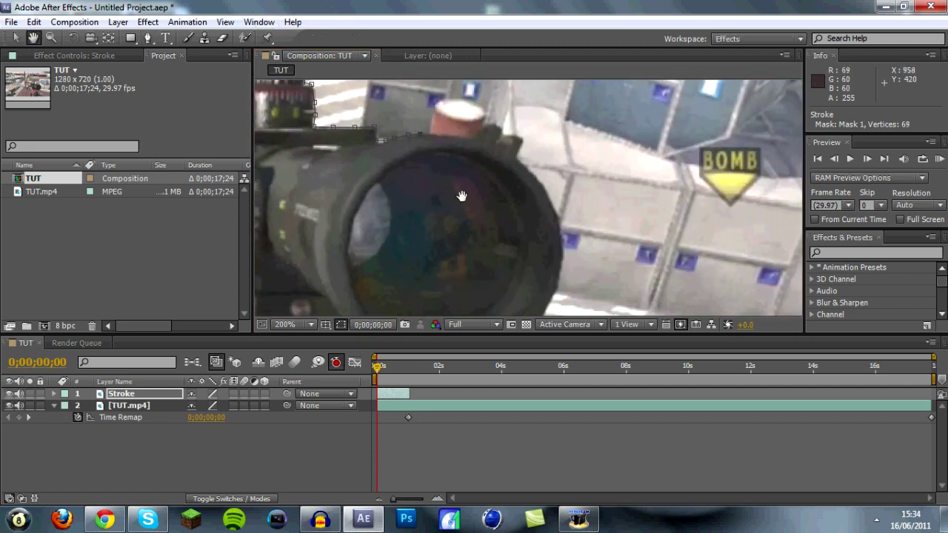
click(147, 38)
click(444, 140)
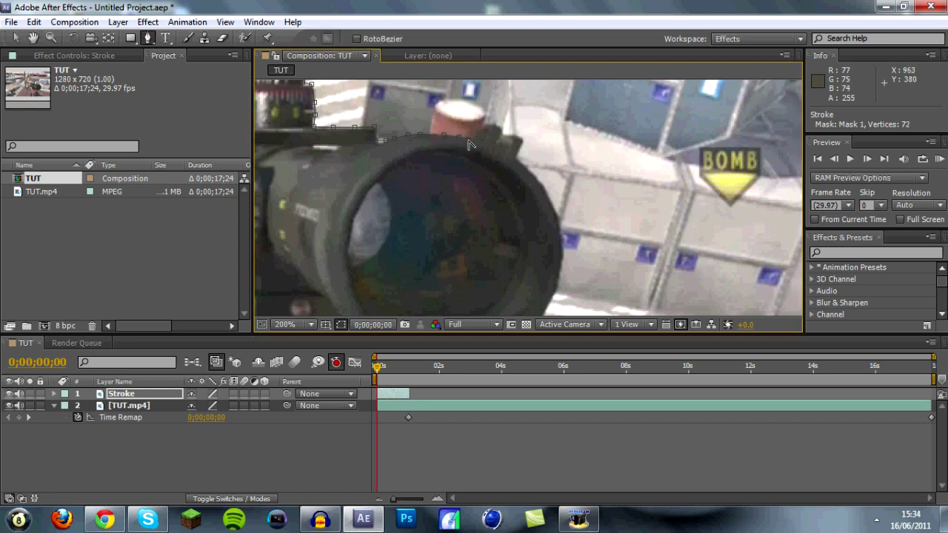
click(483, 134)
click(491, 131)
click(501, 134)
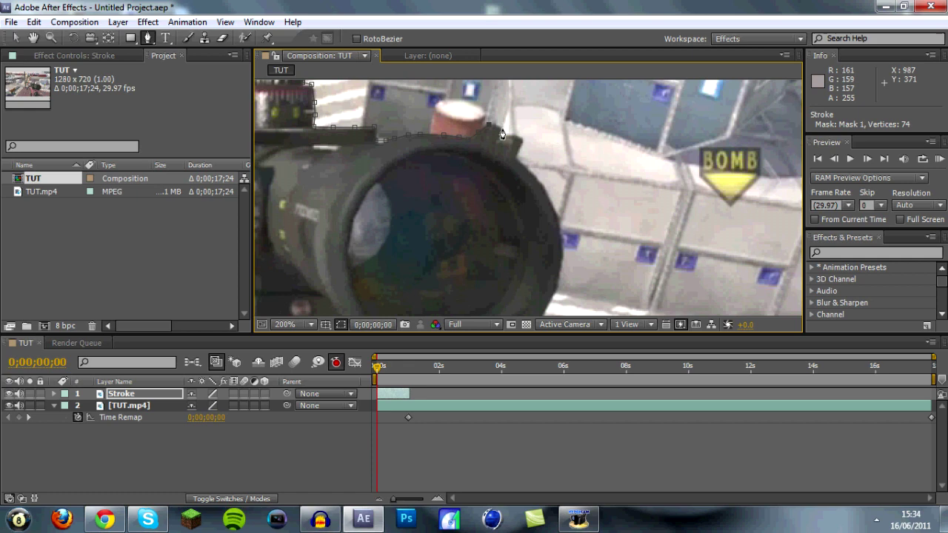
key(ctrl+z)
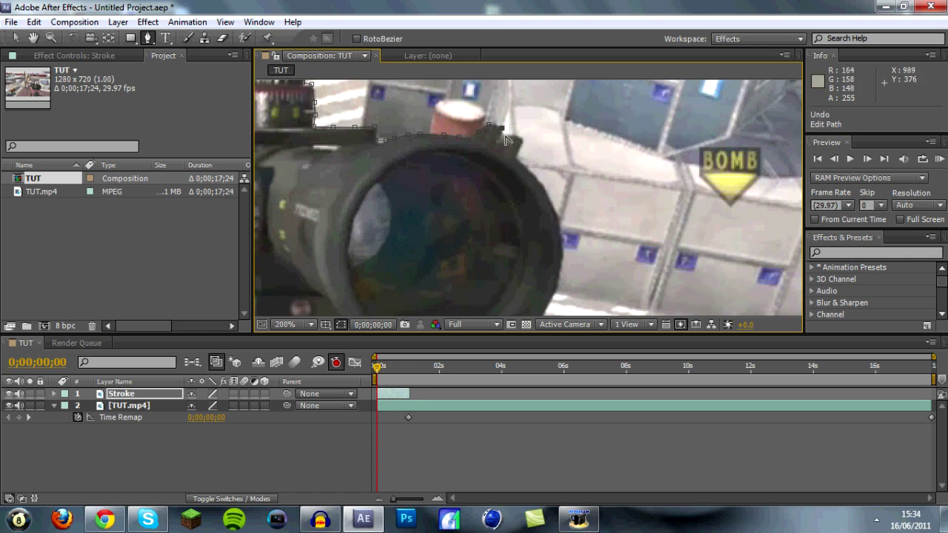
click(507, 139)
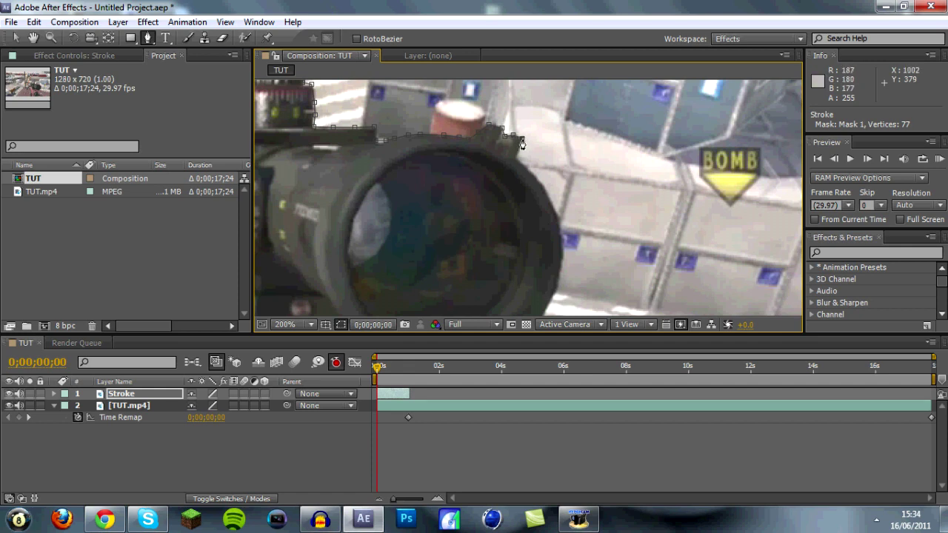
click(518, 160)
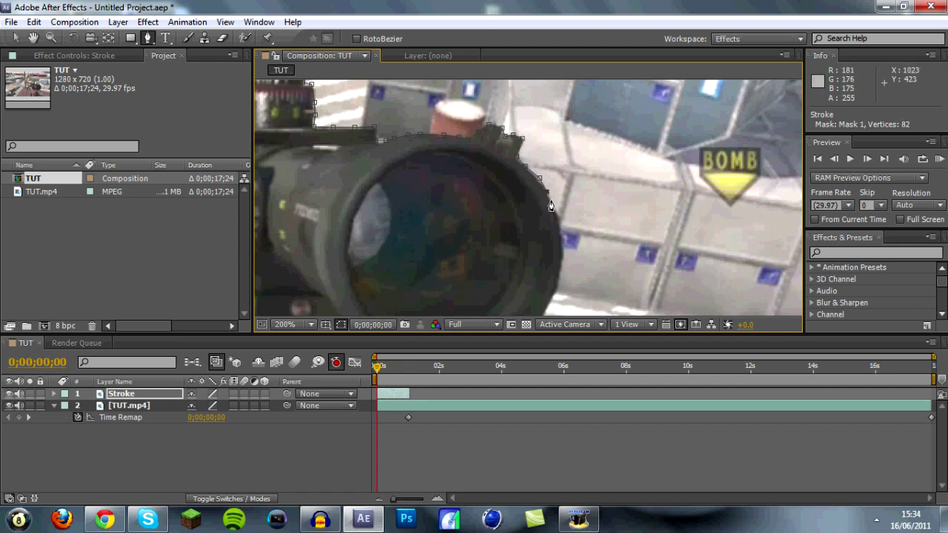
click(561, 230)
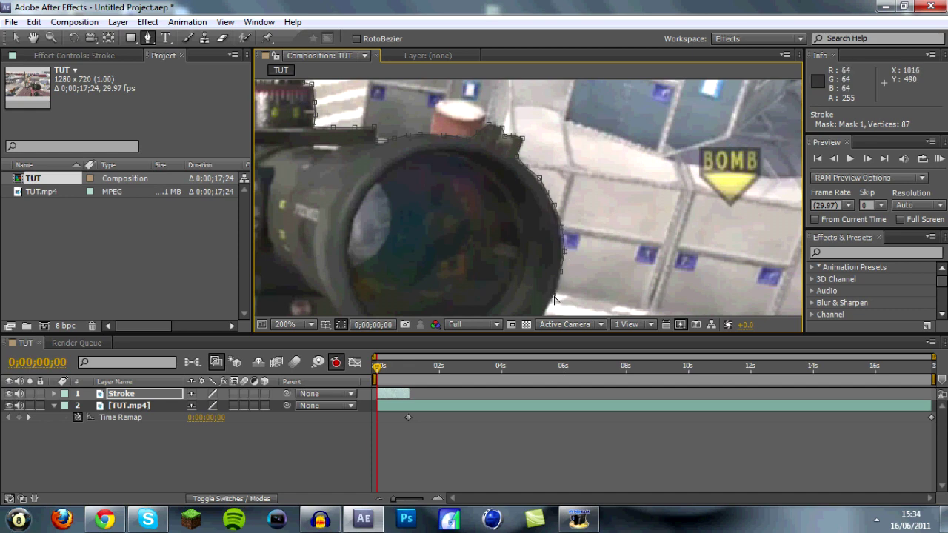
click(34, 38)
- Trace the mask outline around the lower lens rim and down the lower-left edge
drag(518, 237, 492, 155)
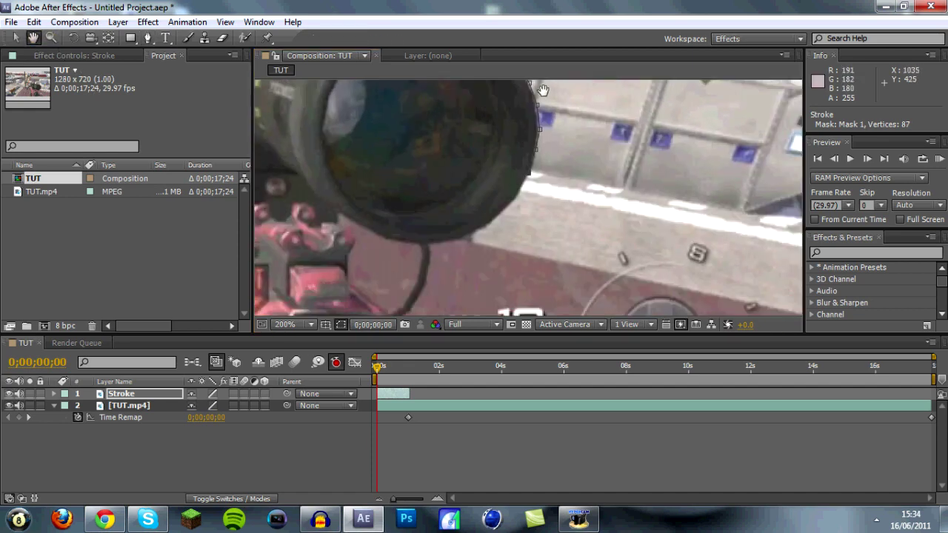
click(145, 39)
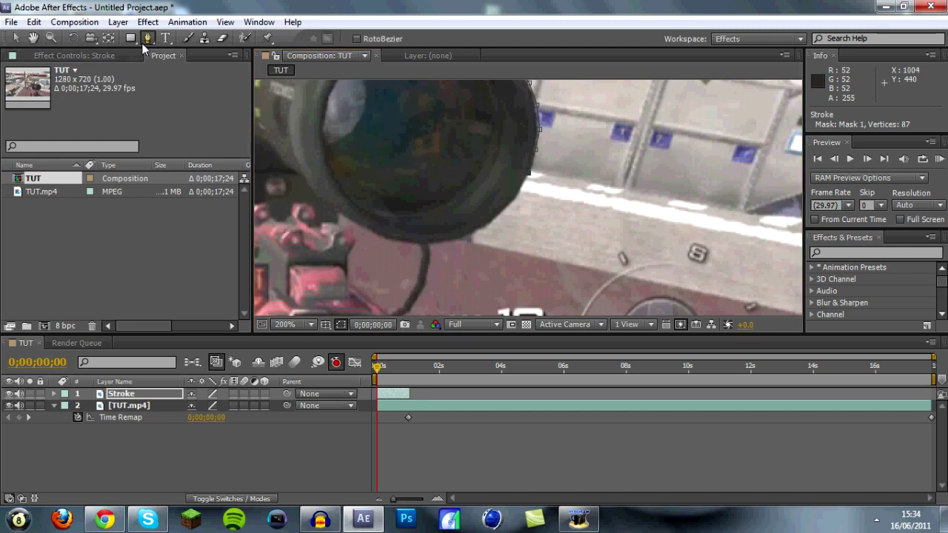
click(518, 196)
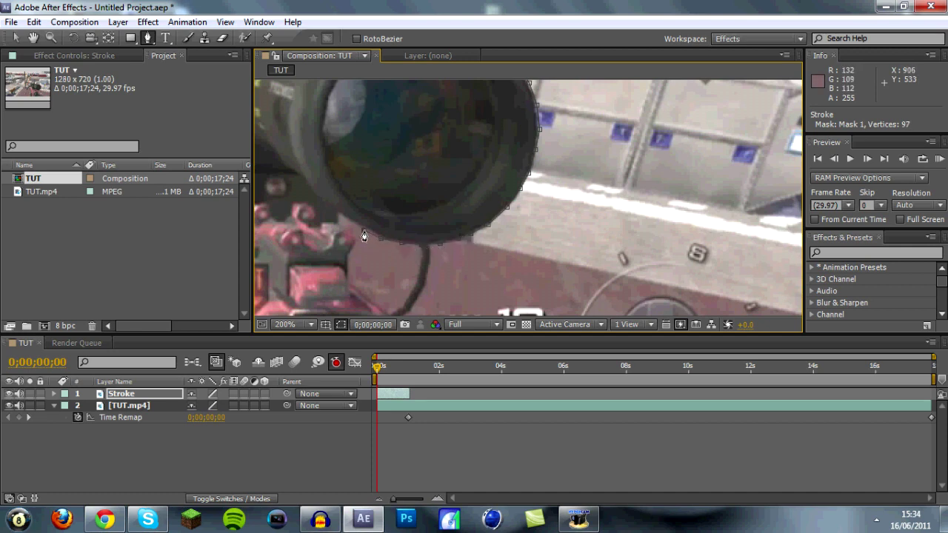
click(339, 222)
click(363, 297)
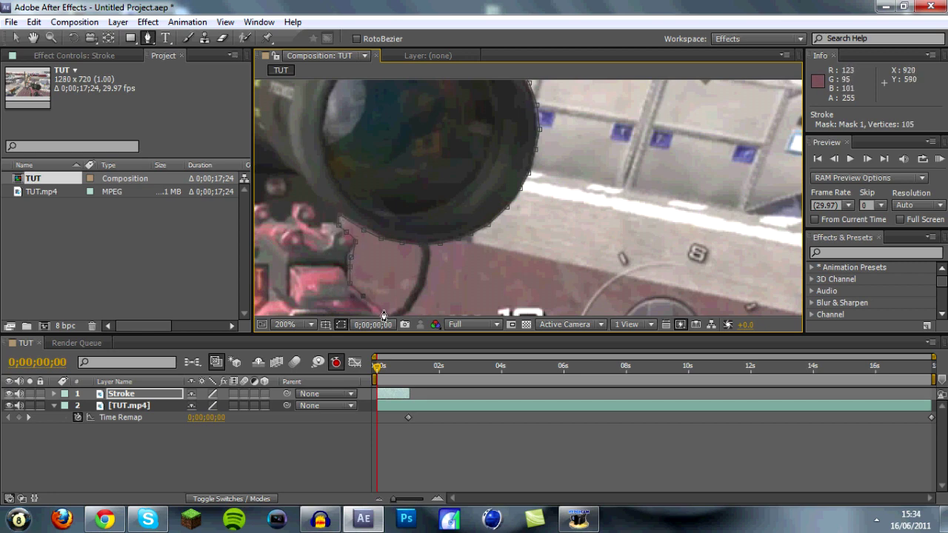
click(384, 314)
- Pan to the 13 ammo counter and outline the rifle edge down toward the barrel
click(33, 38)
drag(523, 236, 472, 70)
click(147, 38)
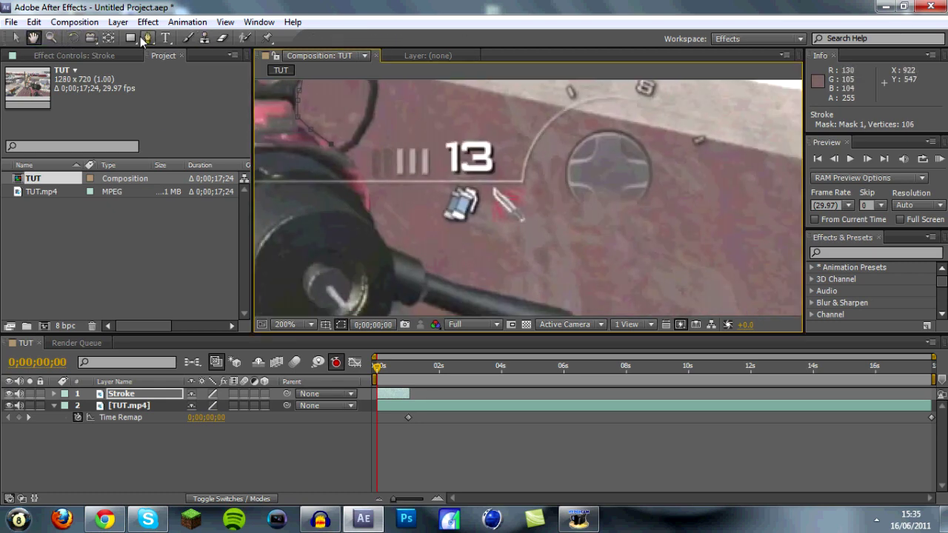
click(352, 161)
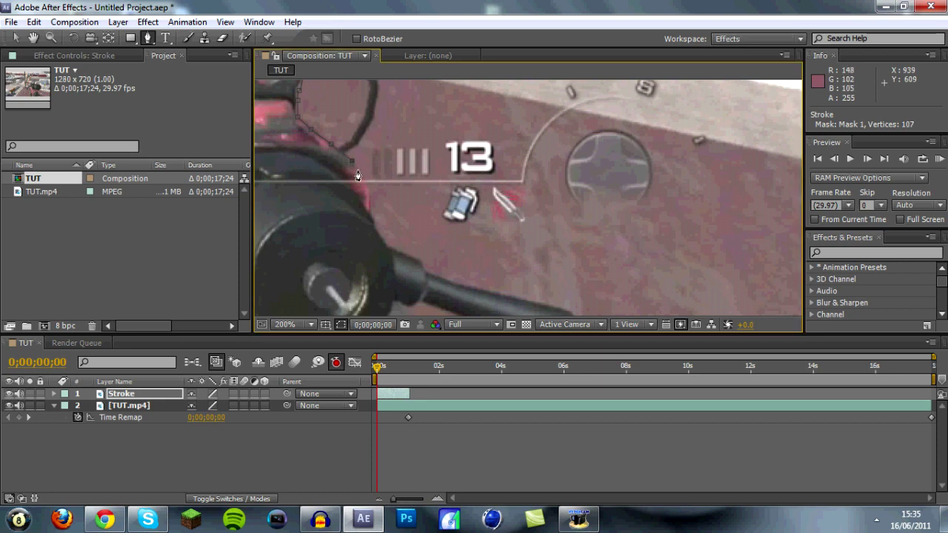
click(368, 192)
click(368, 212)
click(375, 224)
click(385, 240)
- Trace the barrel's top edge to the frame bottom, then pan to the barrel tip
click(394, 252)
click(412, 258)
click(426, 269)
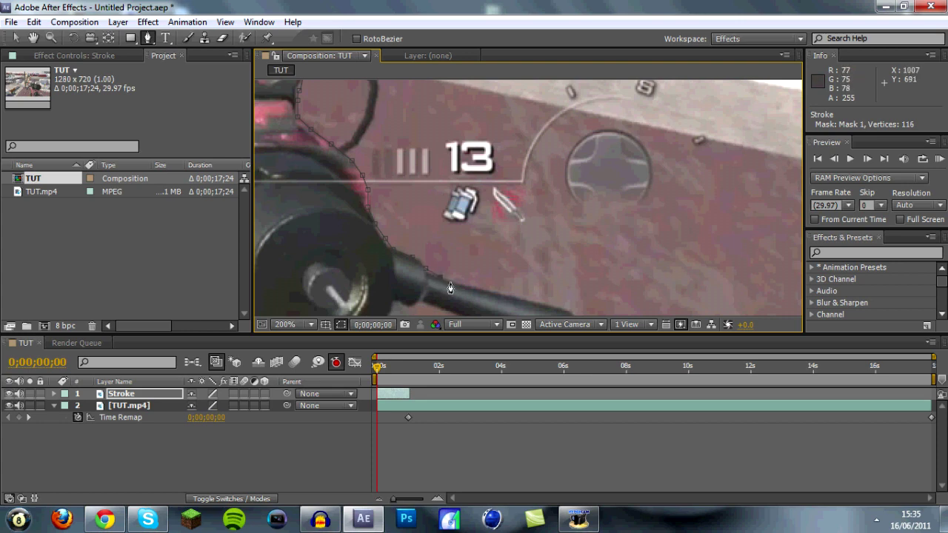
click(472, 288)
click(509, 303)
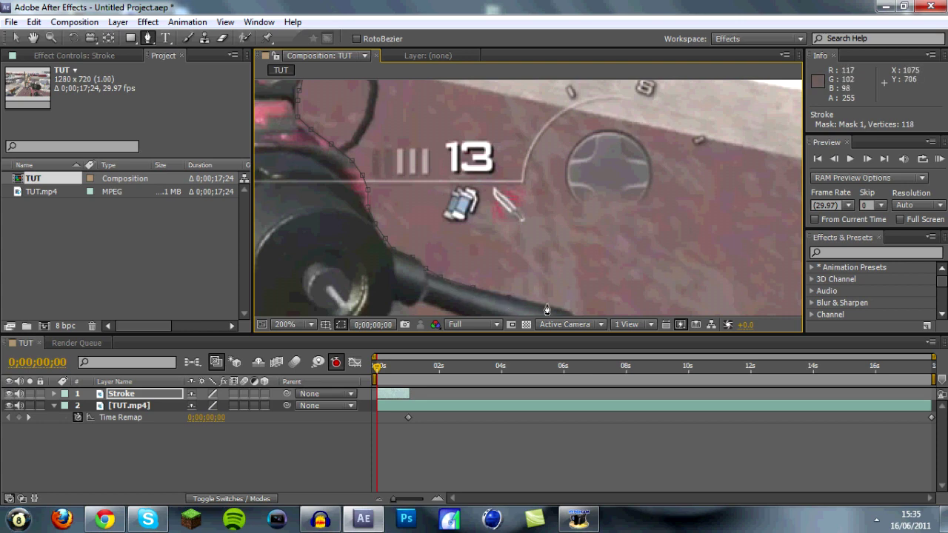
click(32, 39)
drag(622, 244, 572, 144)
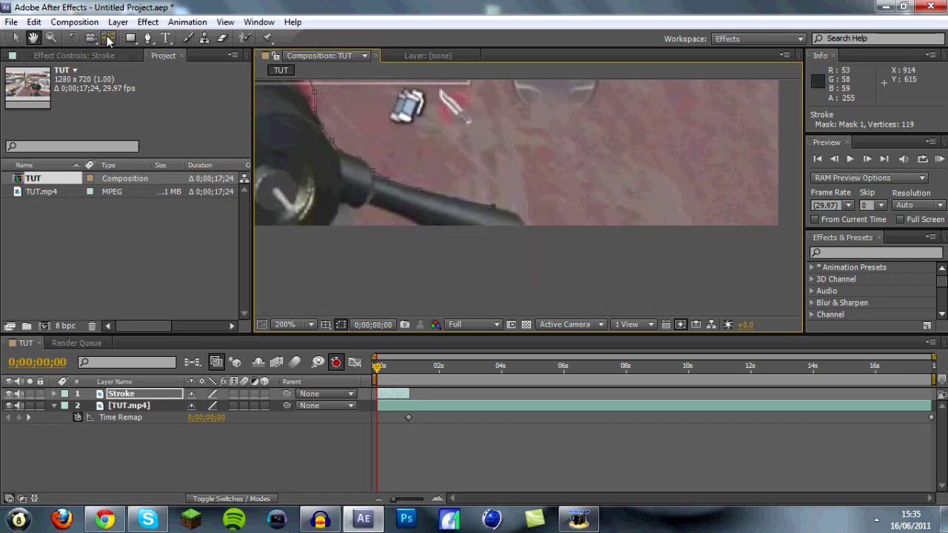
- Outline the barrel tip and trace back left along the barrel's lower edge
click(144, 43)
click(515, 215)
click(522, 221)
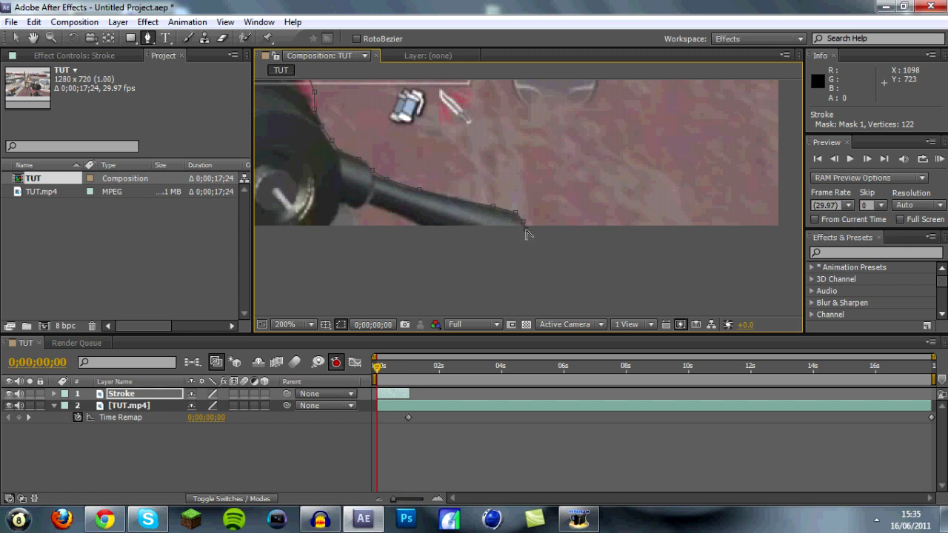
click(428, 233)
click(408, 225)
click(391, 220)
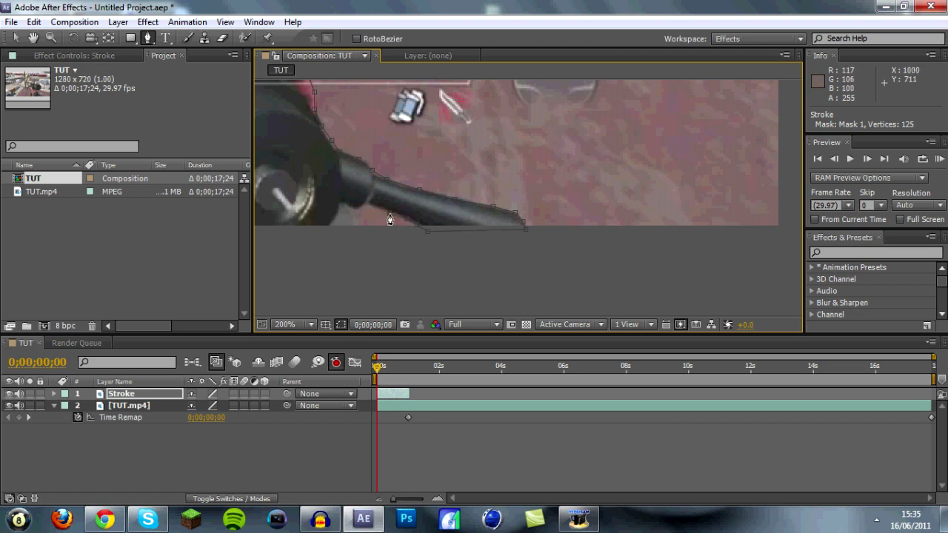
click(377, 214)
click(366, 212)
click(348, 212)
click(343, 209)
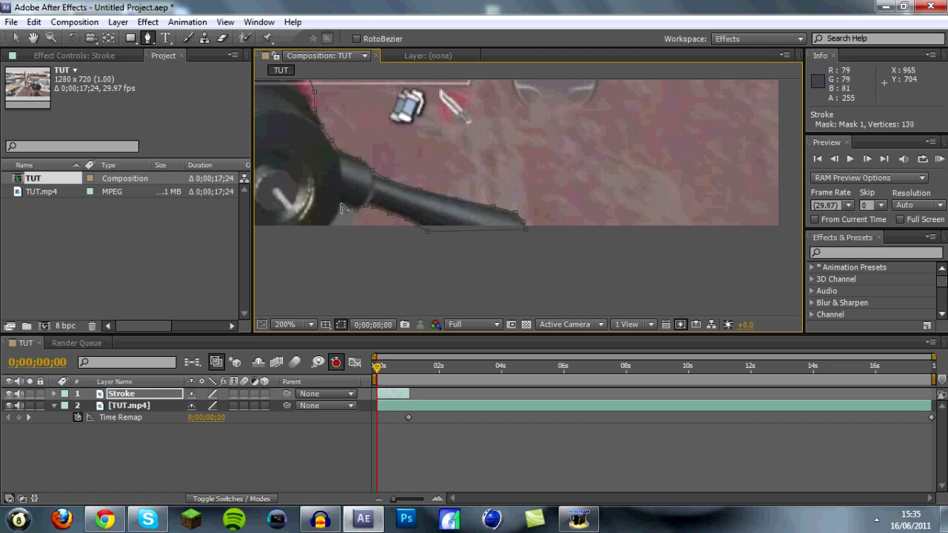
- Replace the last mask point with a corrected one, then pan left and zoom out to the whole frame
key(ctrl+z)
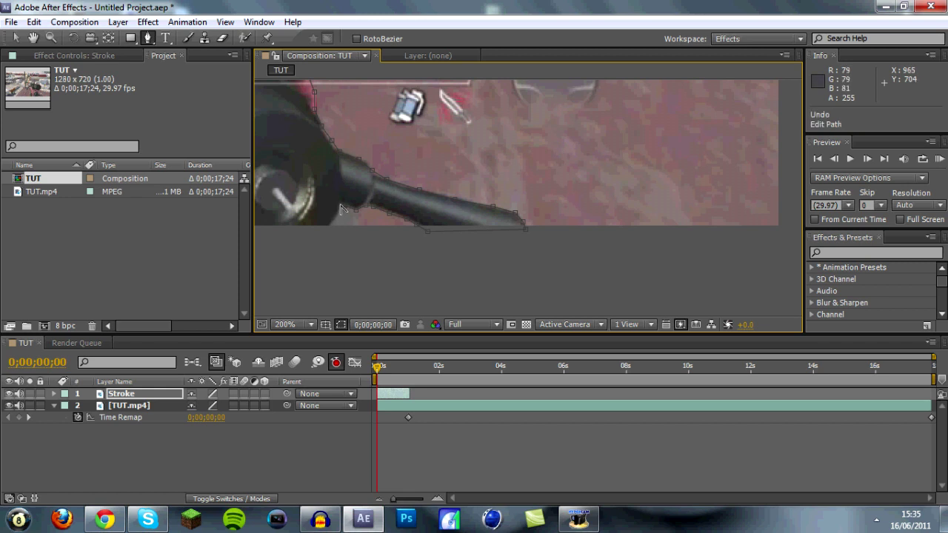
click(334, 230)
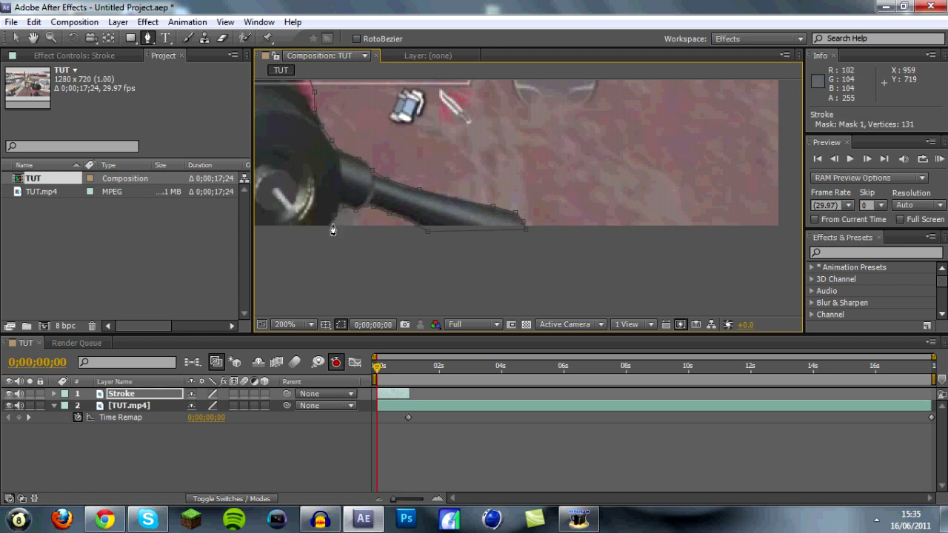
click(34, 40)
drag(380, 154, 732, 160)
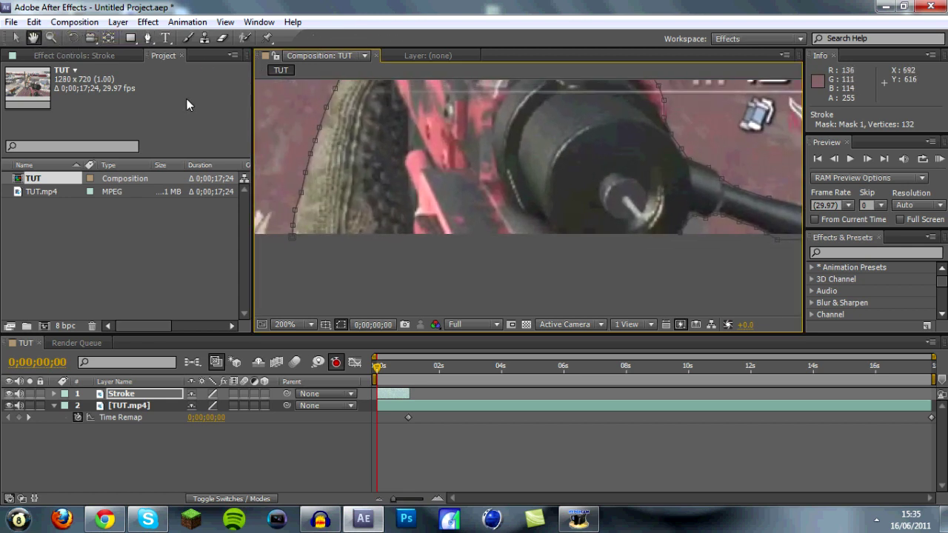
key(comma)
key(comma)
key(comma)
key(comma)
key(comma)
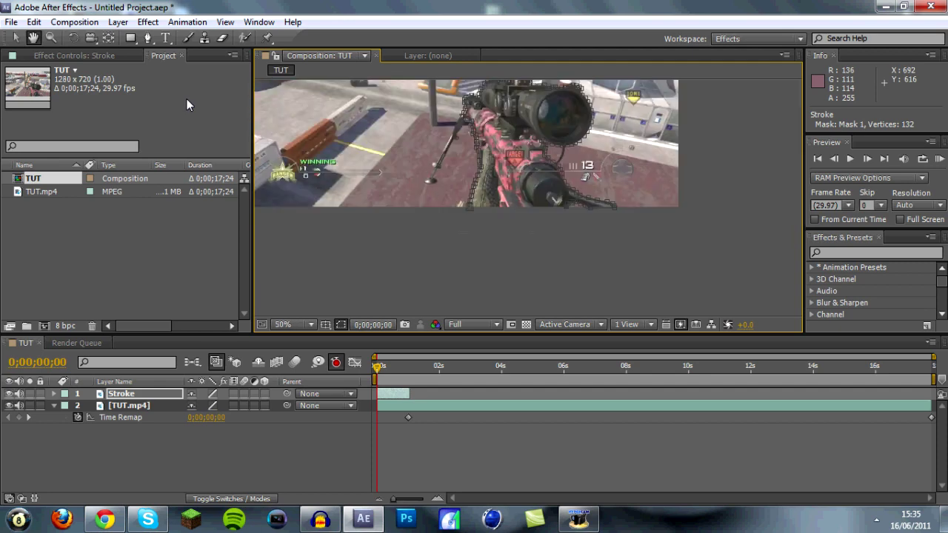
- Centre the masked gameplay frame at 50% zoom and bring up the Effect menu
drag(424, 155, 457, 184)
key(period)
click(148, 38)
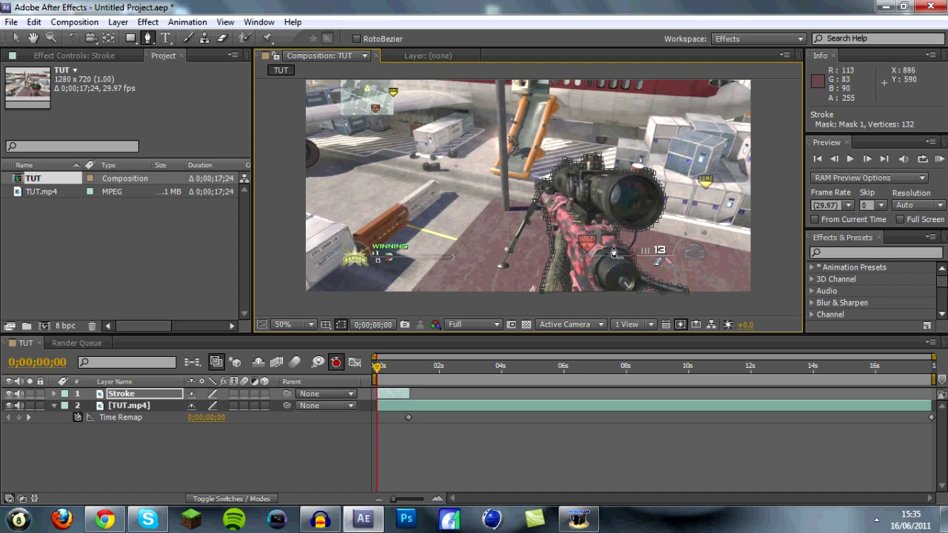
click(33, 38)
drag(447, 141, 450, 165)
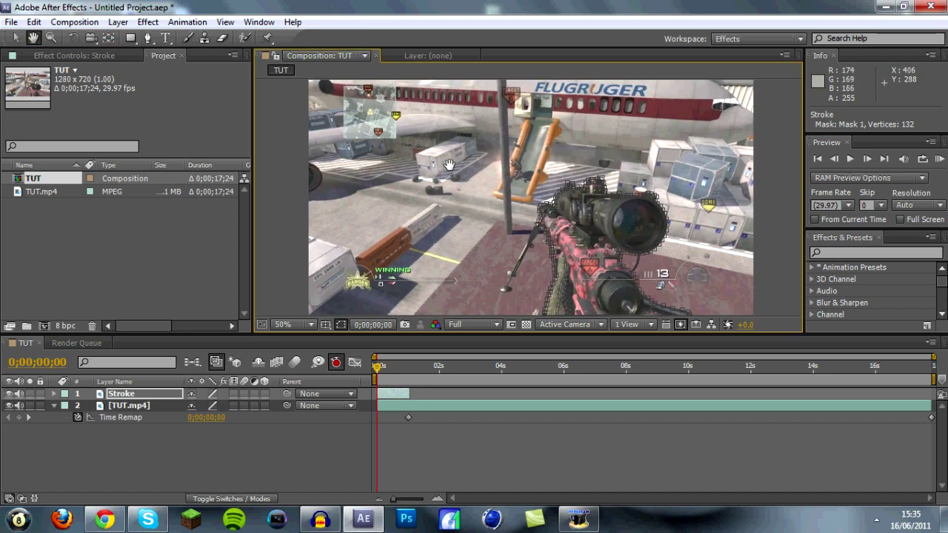
click(147, 22)
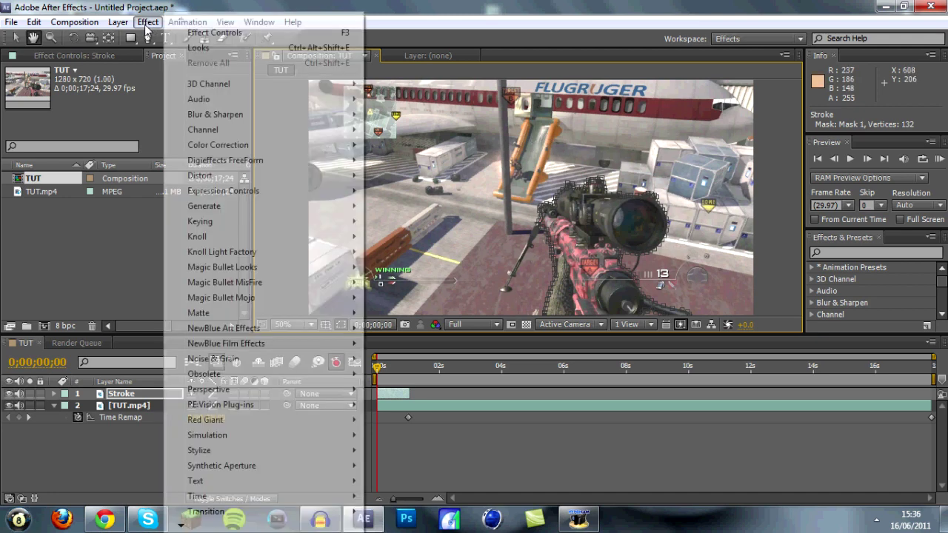
- Apply Effect > Generate > Stroke to the Stroke layer
mouse_move(237, 224)
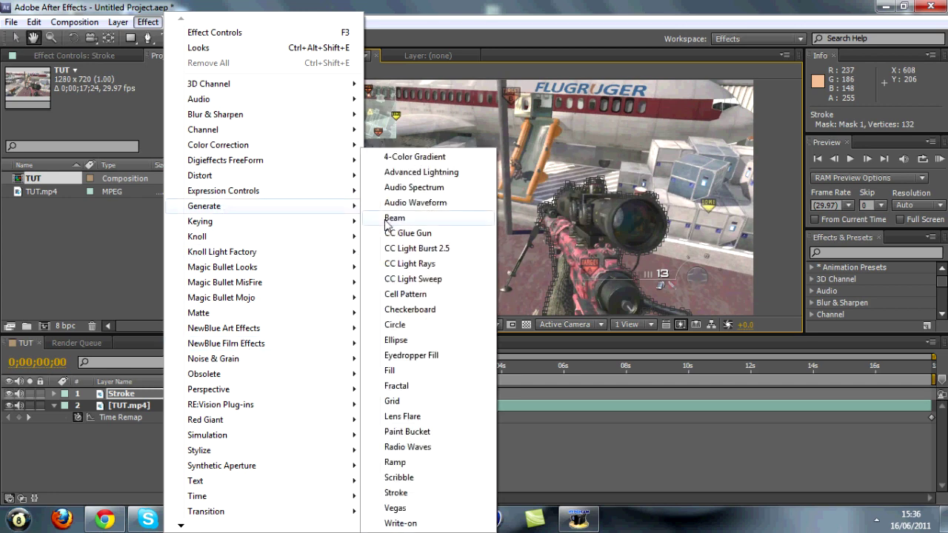
click(397, 493)
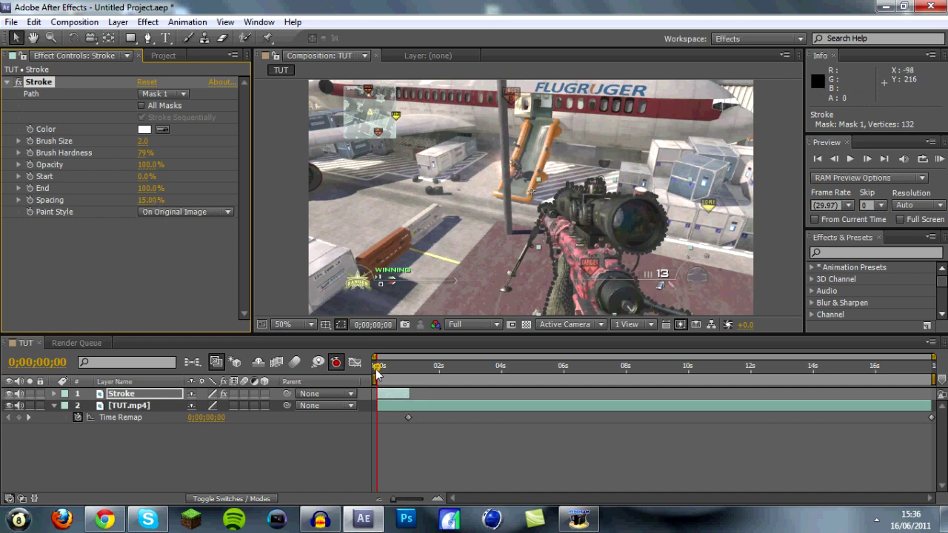
- Keyframe the Stroke's End at 0% on frame 0 and 100% at one second
click(31, 188)
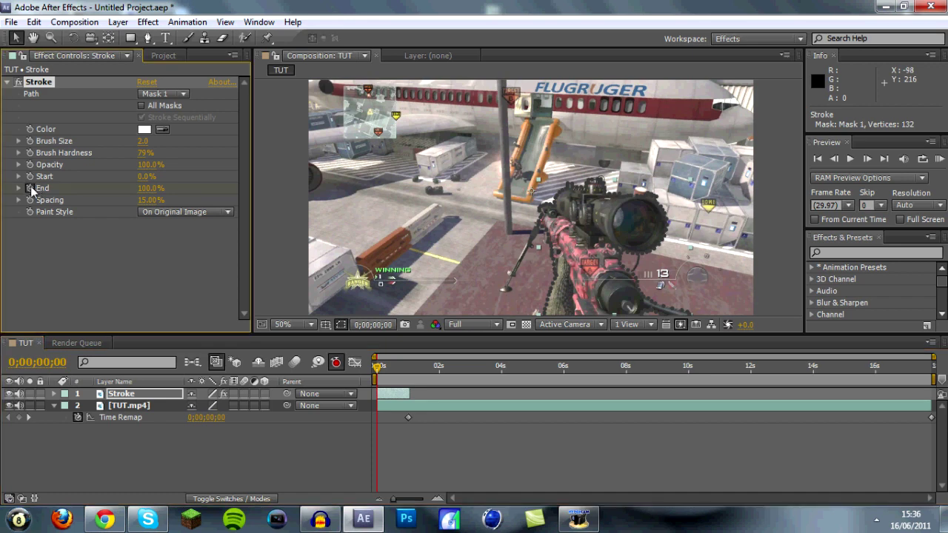
click(150, 189)
key(Return)
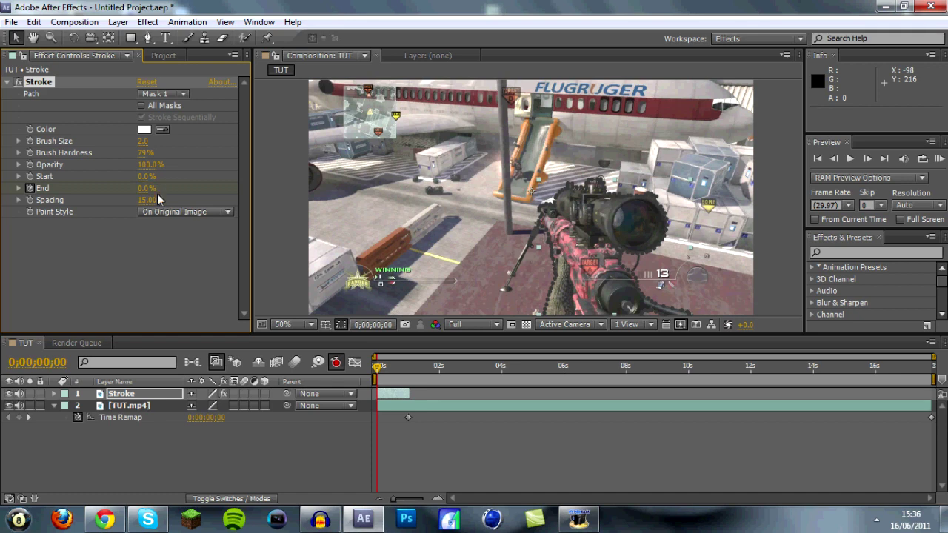
drag(378, 371, 410, 377)
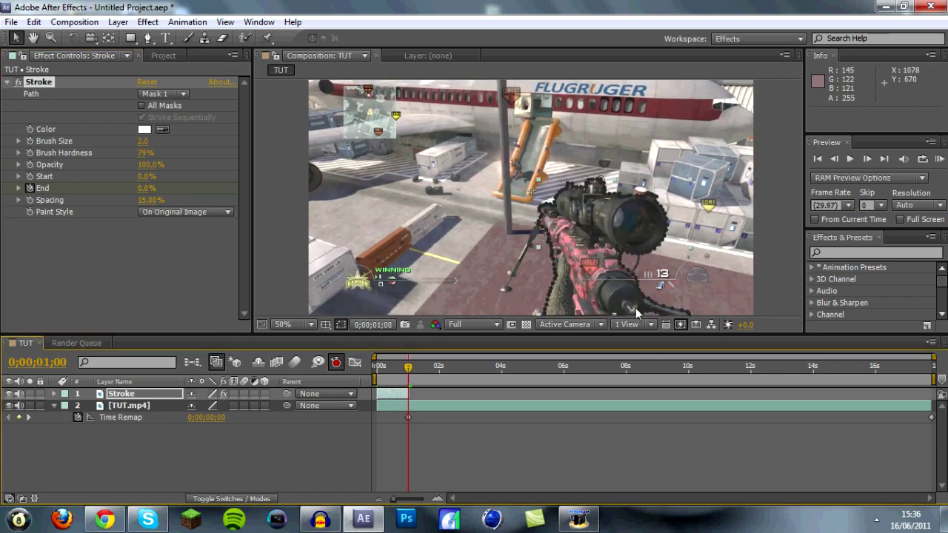
click(866, 160)
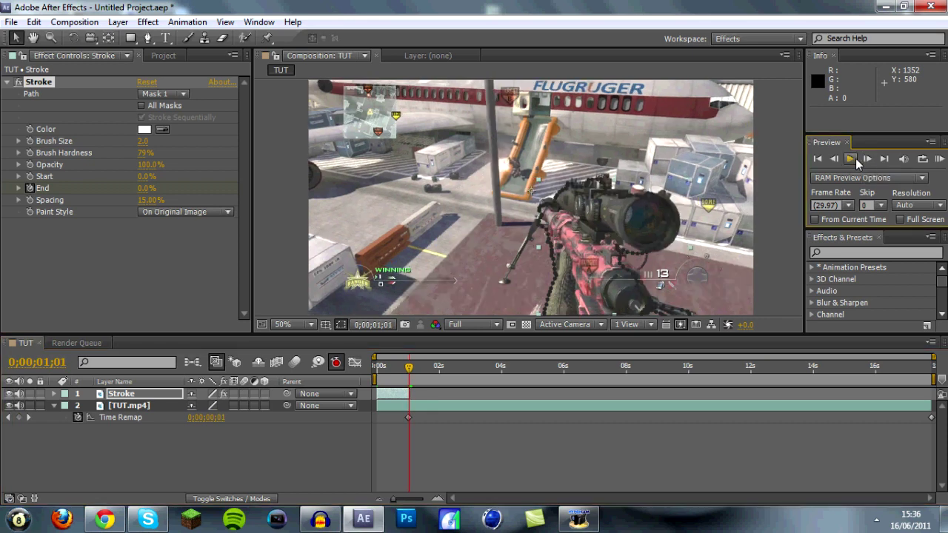
click(841, 159)
click(841, 160)
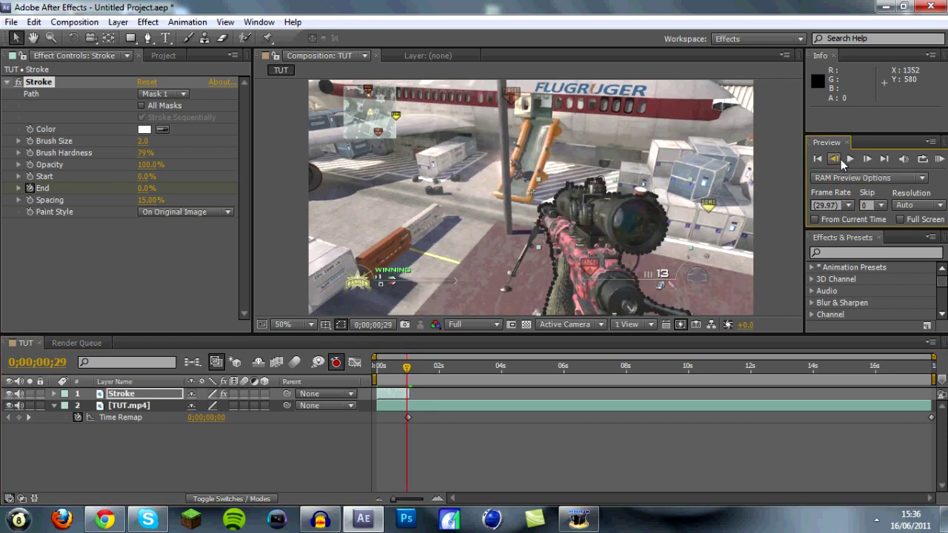
click(871, 159)
click(871, 160)
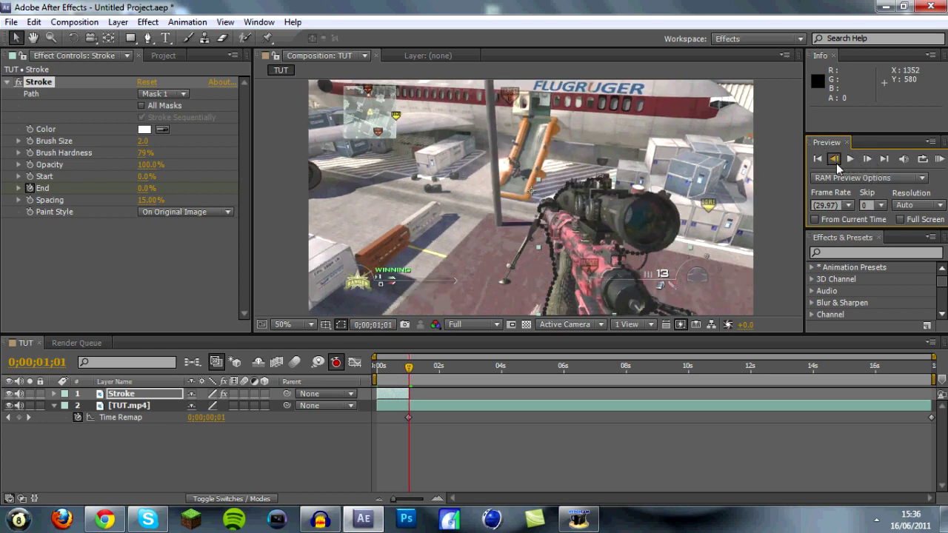
click(835, 159)
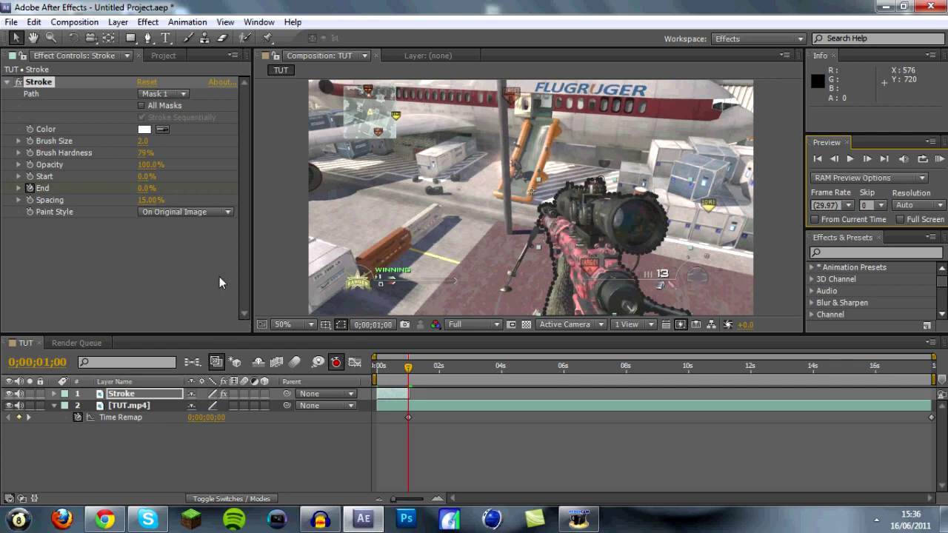
click(146, 189)
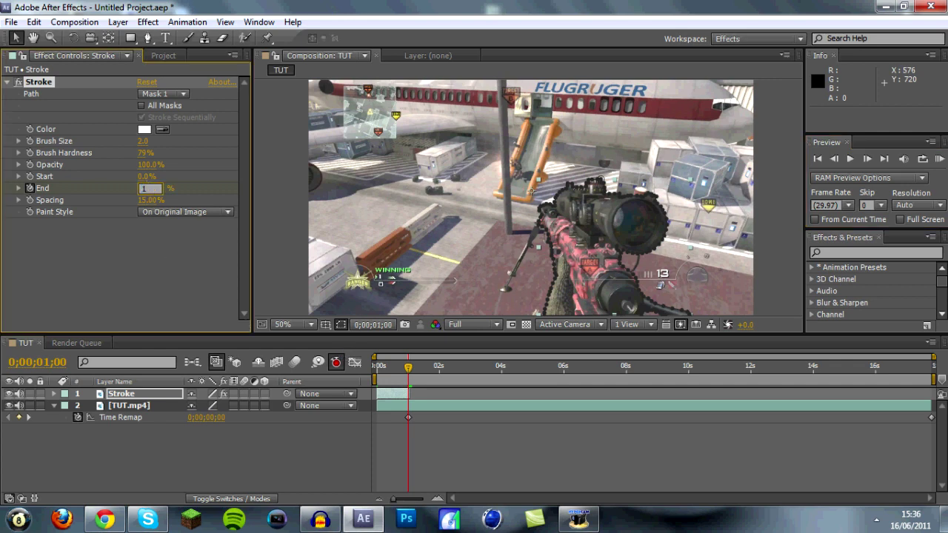
key(Return)
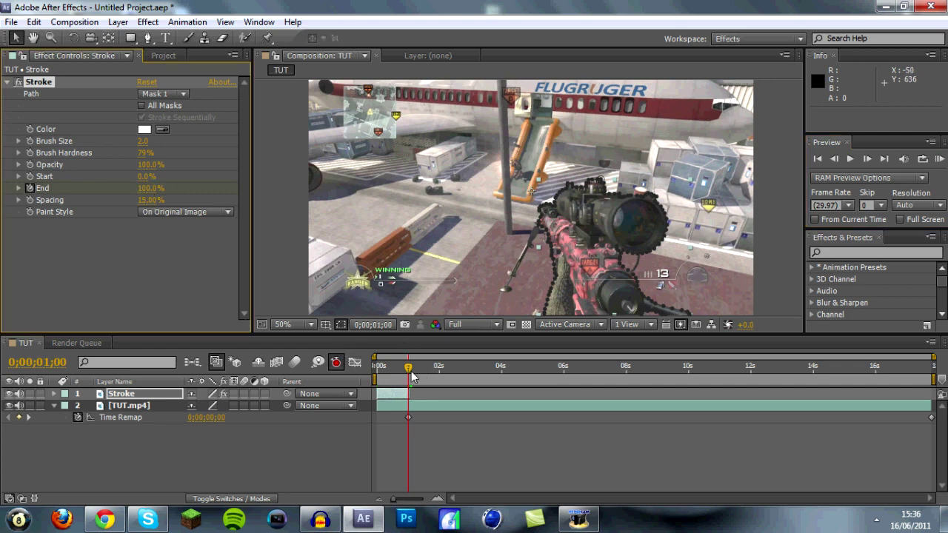
- Set and keyframe Brush Size 4.0 at the start, then preview the stroke tracing the rifle
drag(409, 368, 377, 367)
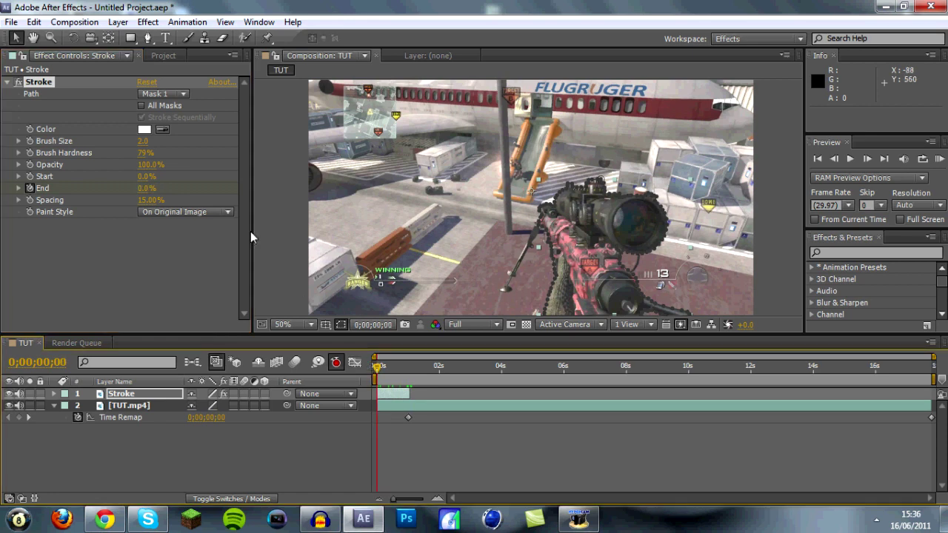
click(142, 141)
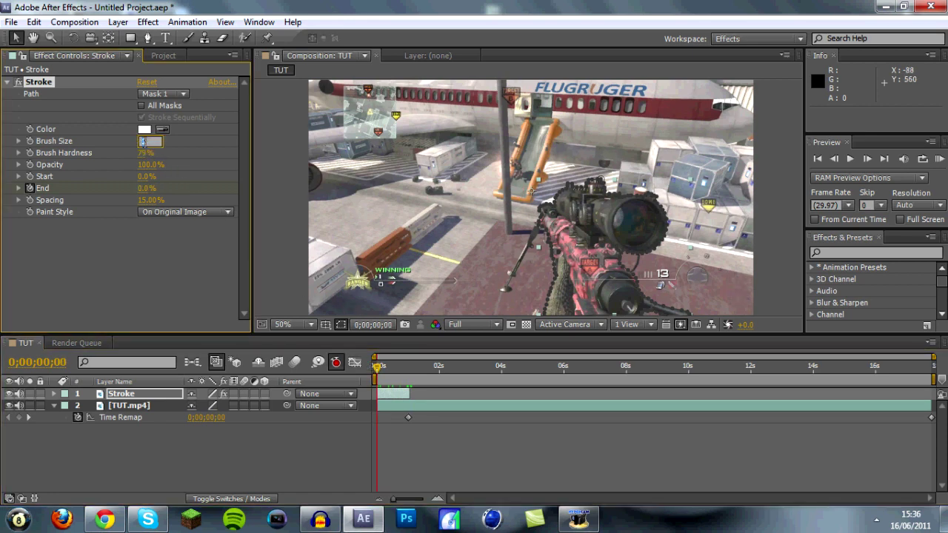
click(30, 140)
mouse_move(375, 371)
mouse_down()
mouse_move(483, 373)
mouse_move(374, 370)
mouse_move(442, 379)
mouse_up()
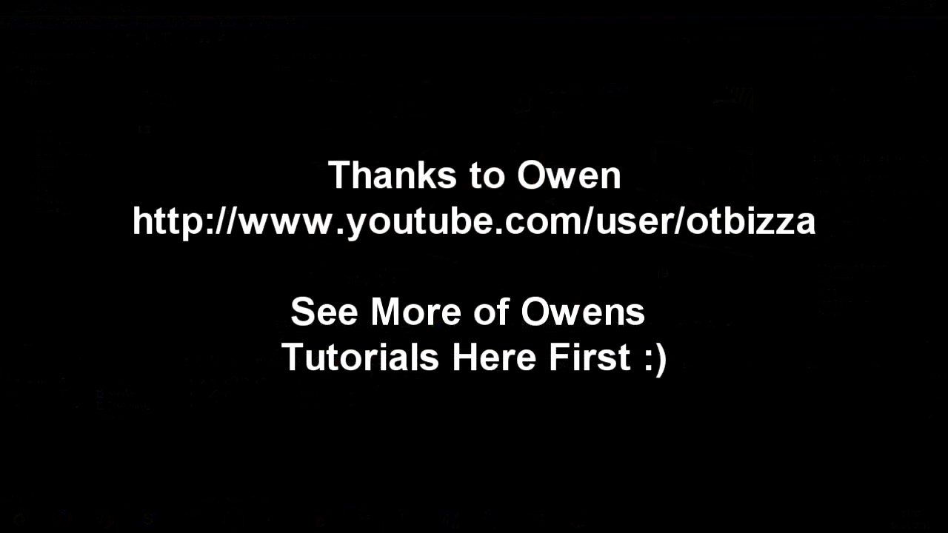